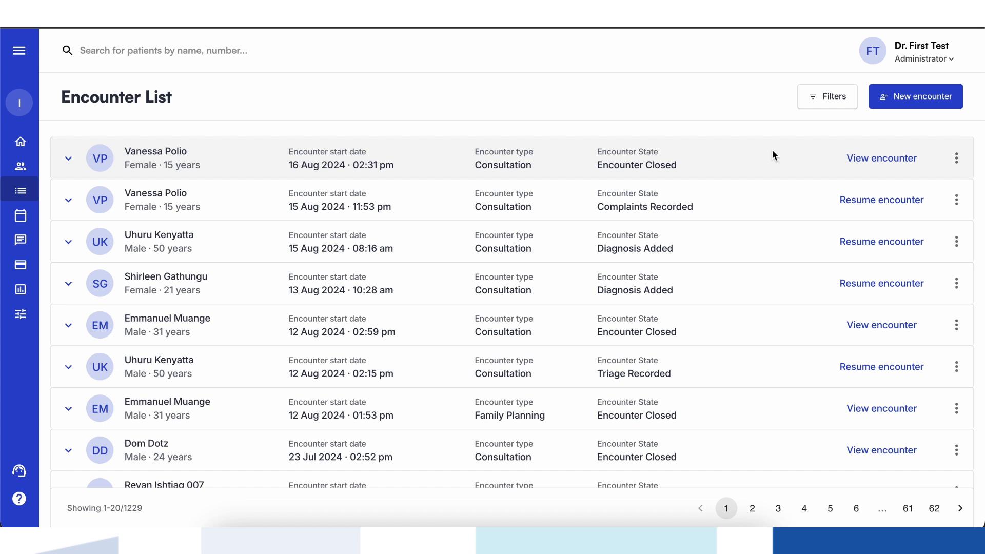
- Begin a new encounter and add the 15-year-old female patient found by searching for her first name
{"action": "left_click", "coordinate": [894, 107]}
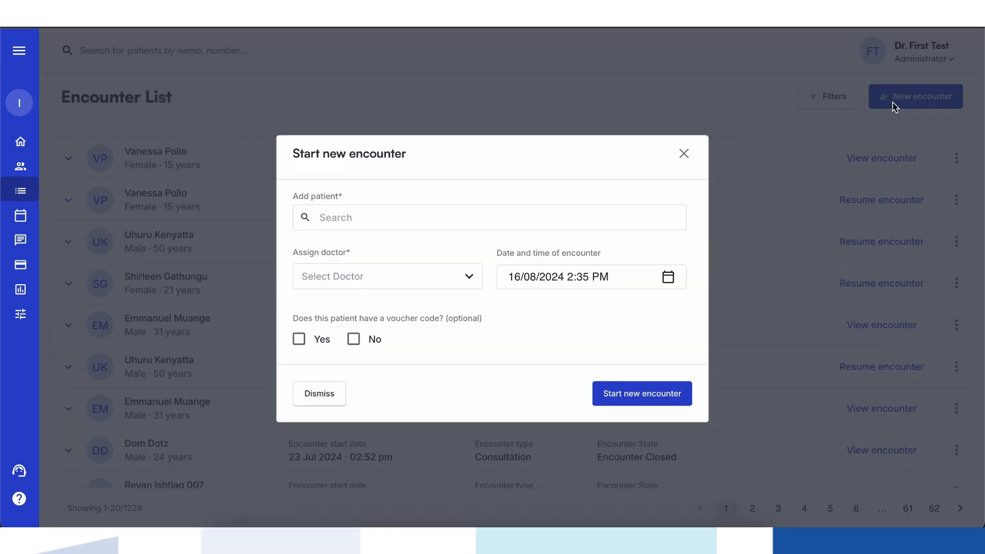
{"action": "left_click", "coordinate": [652, 215]}
{"action": "type", "text": "Vanessa"}
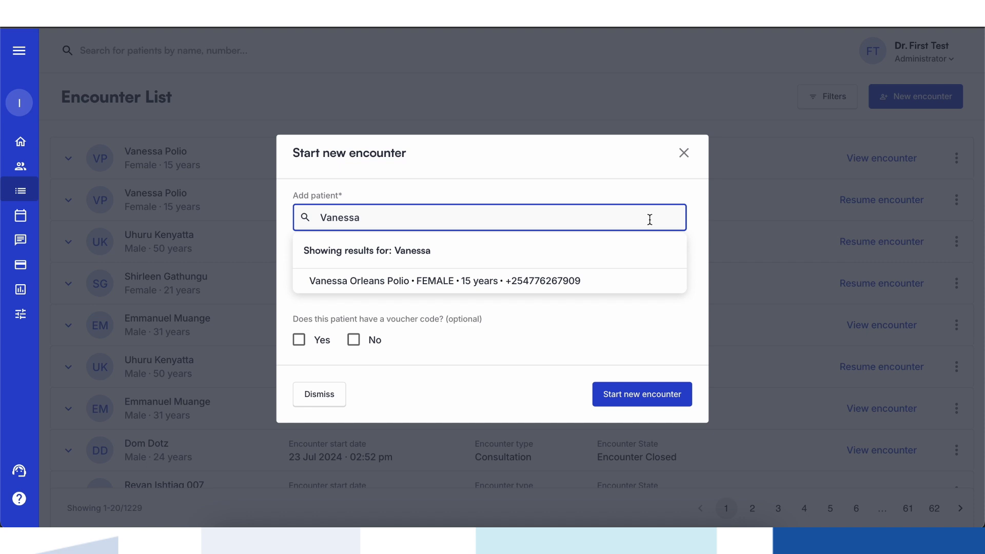
{"action": "left_click", "coordinate": [626, 280]}
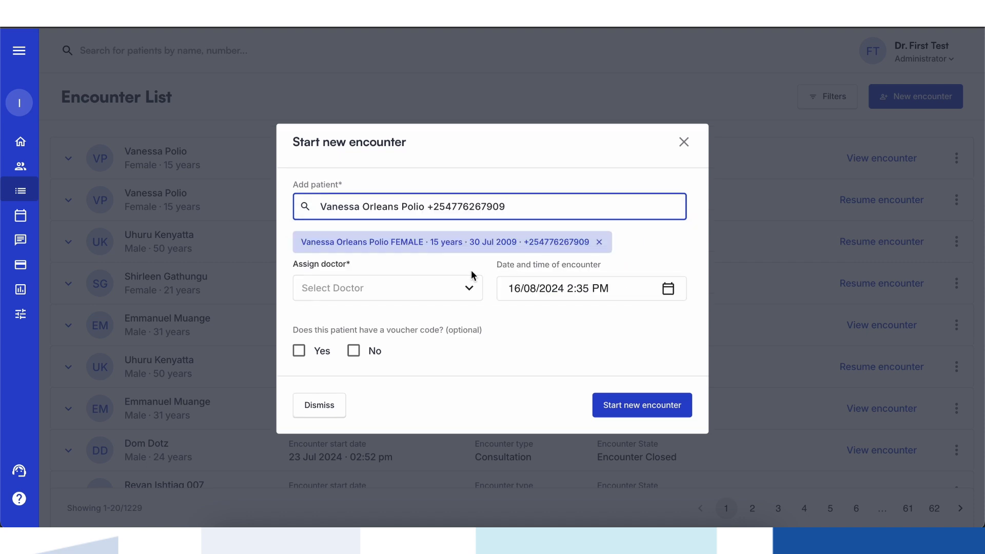
- Assign the third listed doctor, answer No to the voucher code question, and start the encounter
{"action": "left_click", "coordinate": [465, 286]}
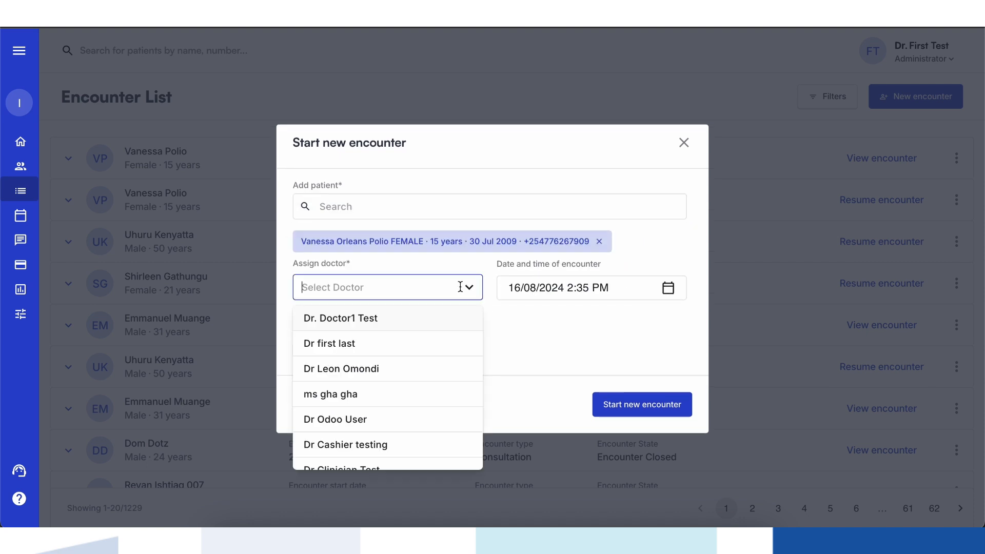
{"action": "left_click", "coordinate": [409, 371]}
{"action": "left_click", "coordinate": [352, 353]}
{"action": "left_click", "coordinate": [616, 413]}
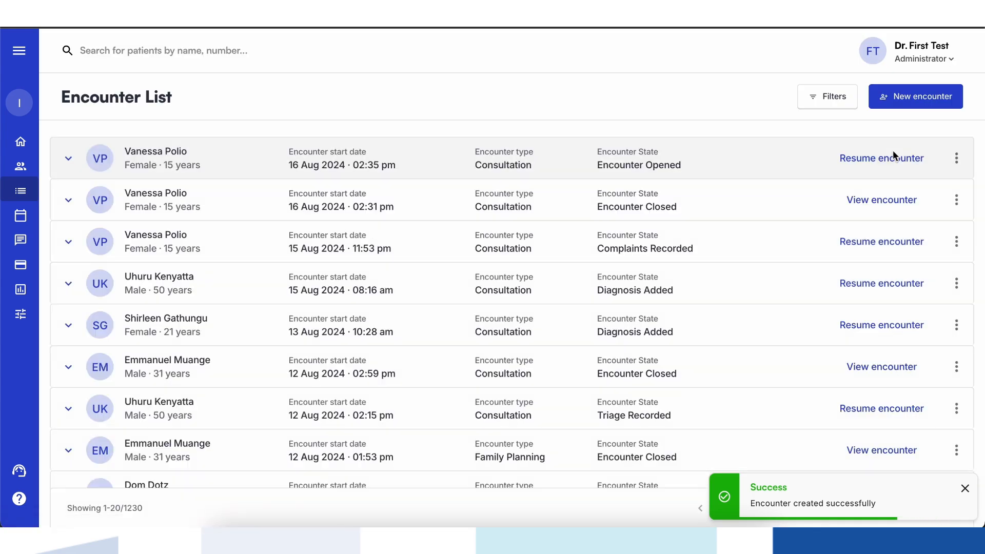
- Resume the newly created encounter and set the triage patient status to Stable and the temperature to 38.9 °C
{"action": "left_click", "coordinate": [881, 160]}
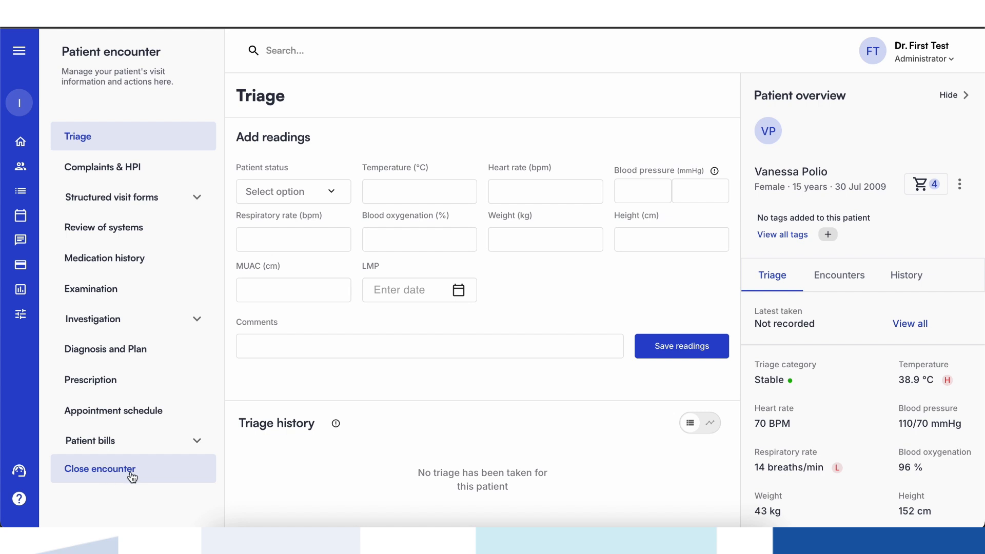
{"action": "left_click", "coordinate": [296, 191]}
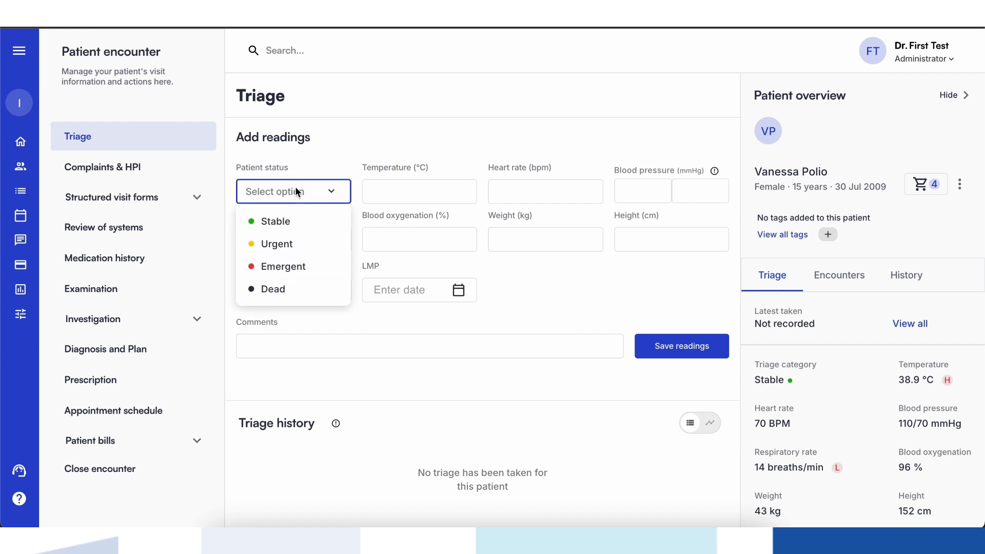
{"action": "left_click", "coordinate": [308, 221]}
{"action": "left_click", "coordinate": [392, 192]}
{"action": "type", "text": "38.9"}
- Enter a heart rate of 70 bpm, blood pressure of 110/70 mmHg and respiratory rate of 14 bpm
{"action": "left_click", "coordinate": [511, 195]}
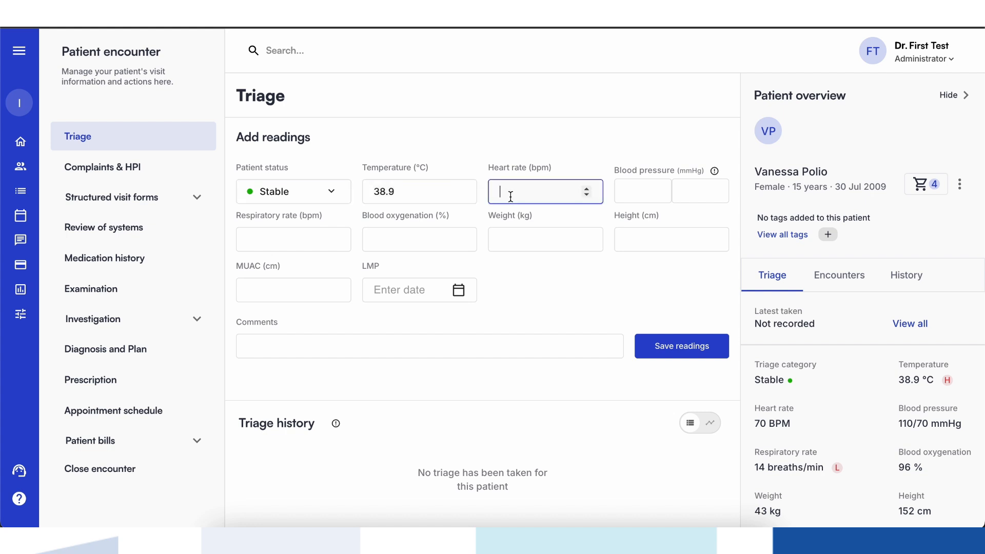
{"action": "type", "text": "70"}
{"action": "left_click", "coordinate": [628, 192]}
{"action": "type", "text": "110"}
{"action": "left_click", "coordinate": [683, 198]}
{"action": "type", "text": "70"}
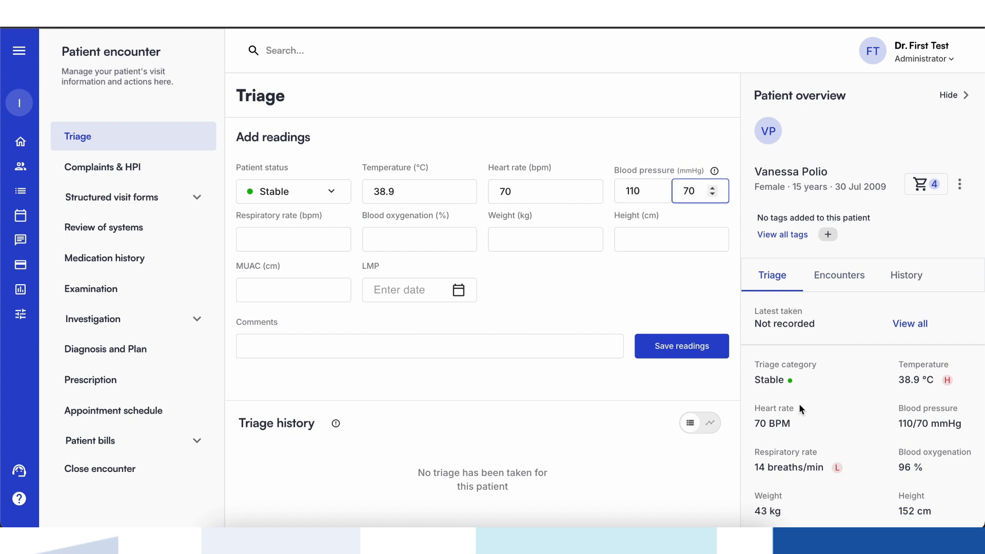
{"action": "left_click", "coordinate": [313, 250]}
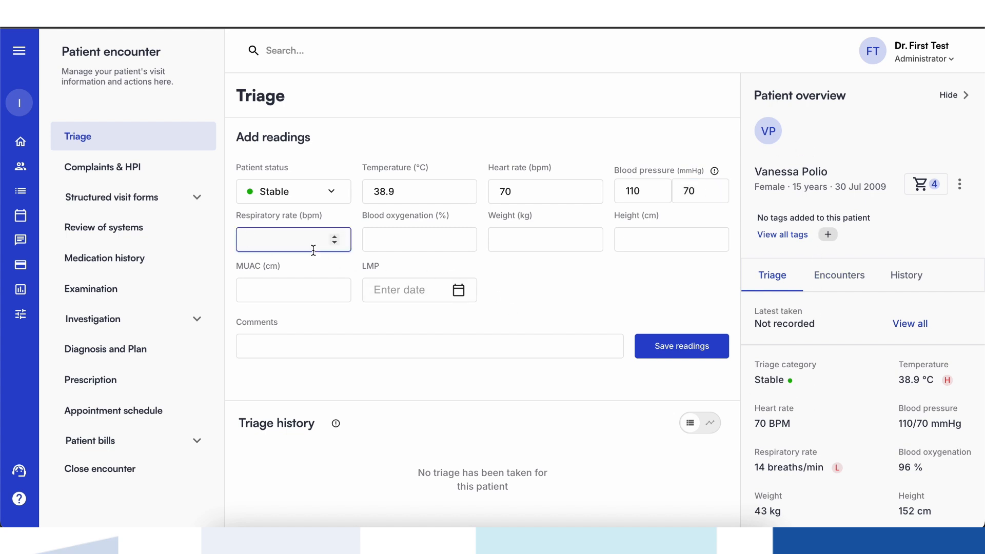
{"action": "type", "text": "14"}
- View the patient's order summary and close it
{"action": "left_click", "coordinate": [923, 185]}
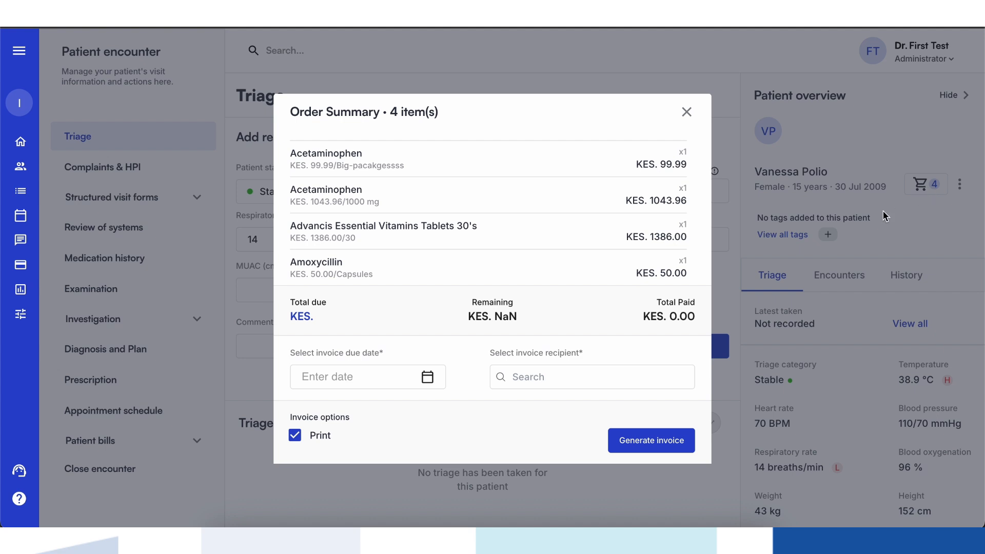
{"action": "left_click", "coordinate": [687, 114]}
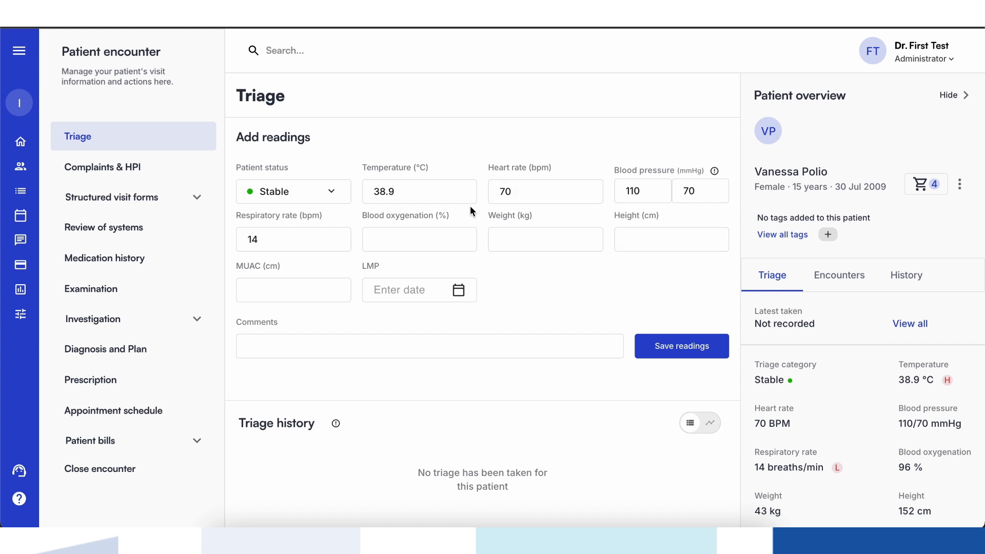
- Set the blood oxygenation reading to 96%
{"action": "left_click", "coordinate": [444, 229]}
{"action": "type", "text": "96"}
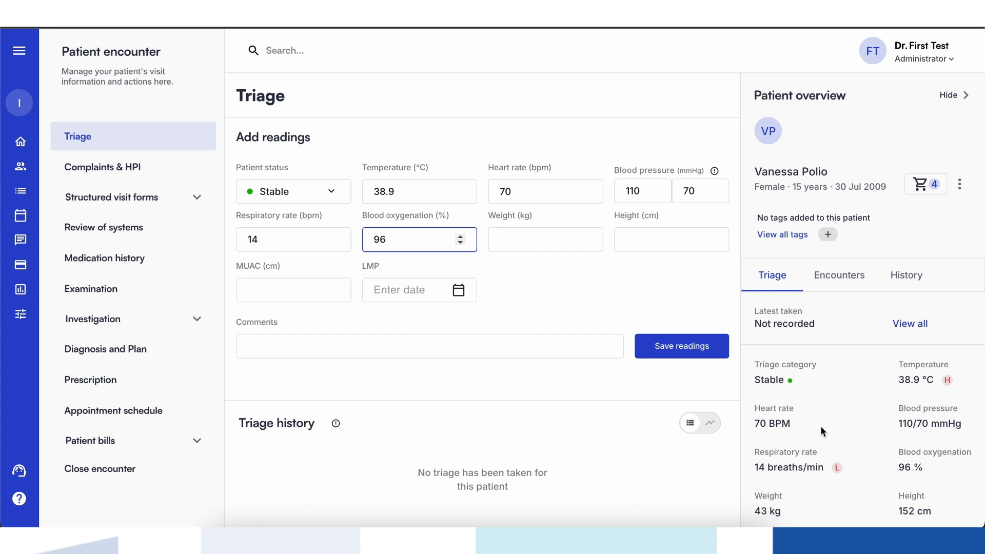
- Look through the patient's encounters and history in the overview and return to the triage summary
{"action": "scroll", "coordinate": [820, 426], "scroll_direction": "down", "scroll_amount": 1}
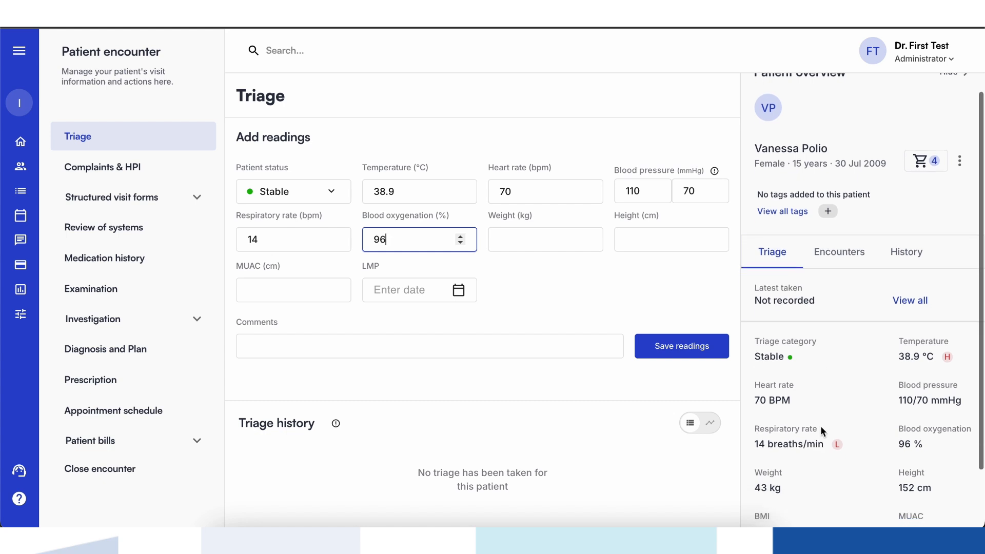
{"action": "left_click", "coordinate": [827, 247]}
{"action": "left_click", "coordinate": [894, 244]}
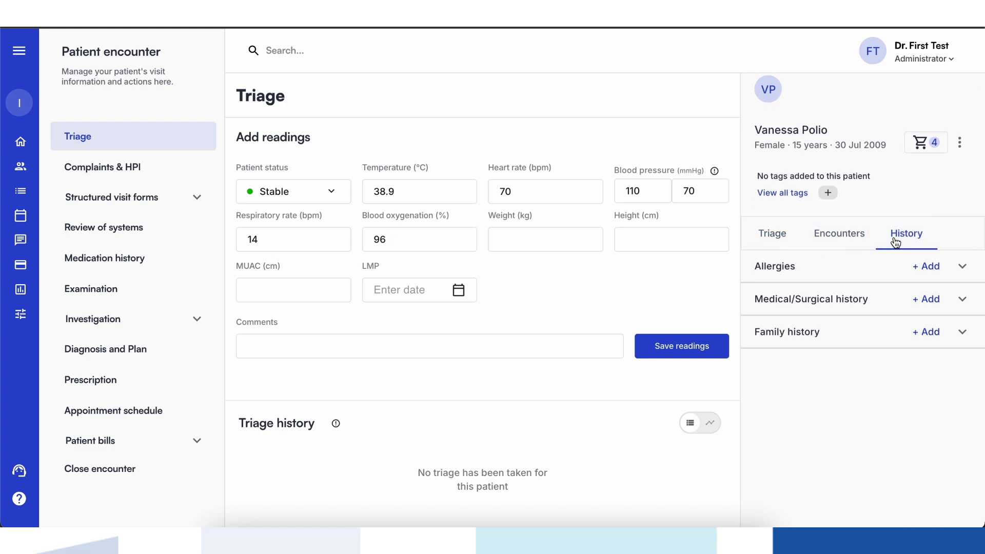
{"action": "left_click", "coordinate": [772, 233]}
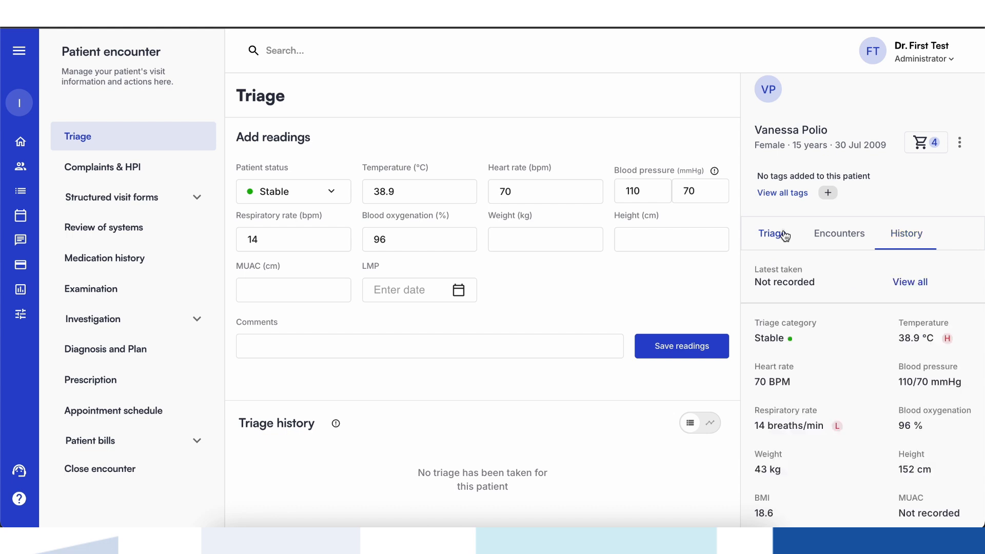
- Enter a weight of 43 kg, a height of 152 cm and the comment "Fever", and save the triage readings
{"action": "left_click", "coordinate": [554, 230]}
{"action": "type", "text": "43"}
{"action": "left_click", "coordinate": [629, 244]}
{"action": "type", "text": "152"}
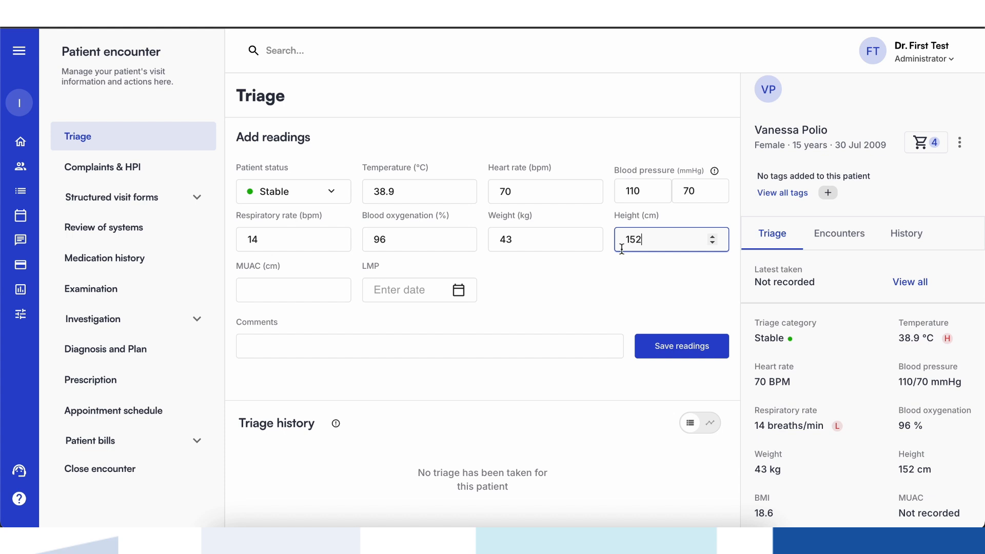
{"action": "left_click", "coordinate": [410, 349]}
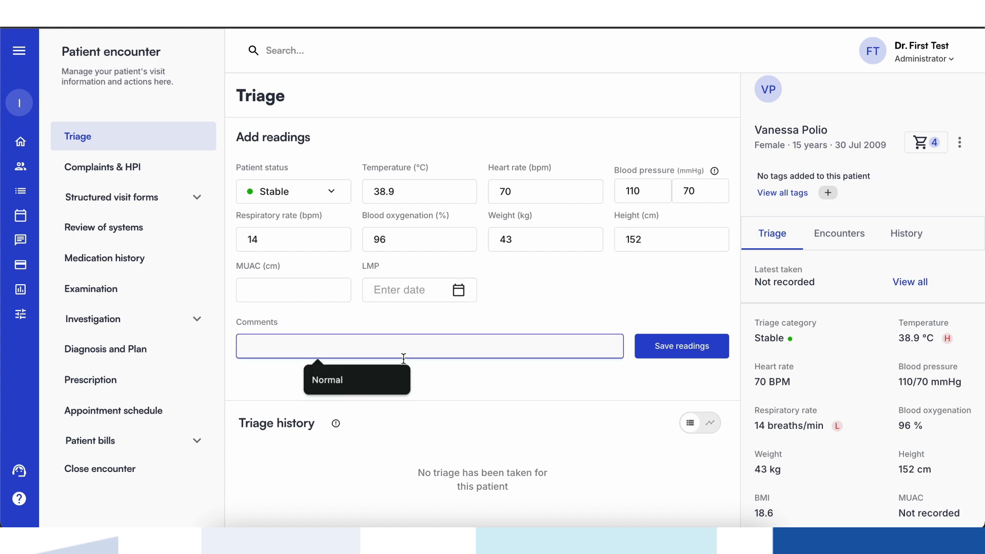
{"action": "mouse_move", "coordinate": [400, 379]}
{"action": "type", "text": "Fever"}
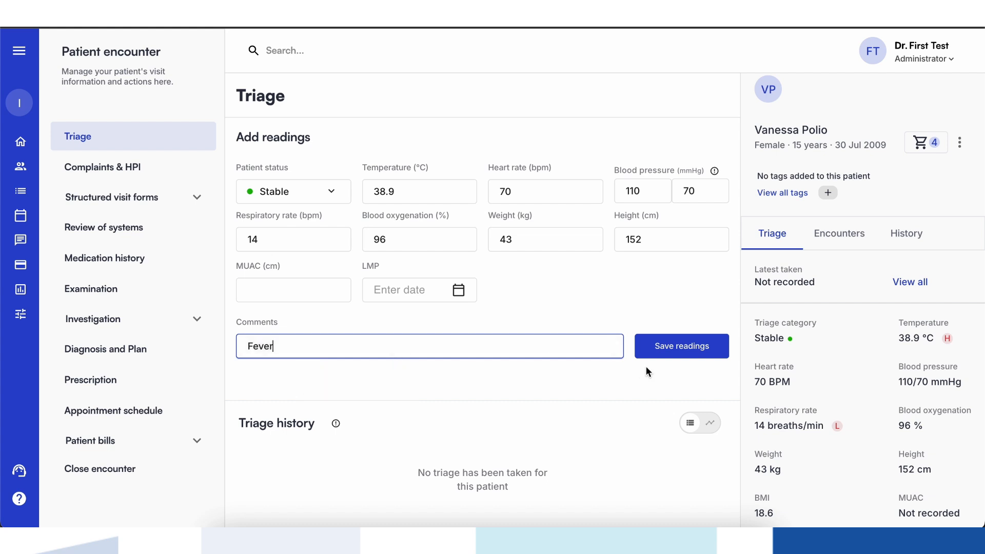
{"action": "left_click", "coordinate": [669, 354]}
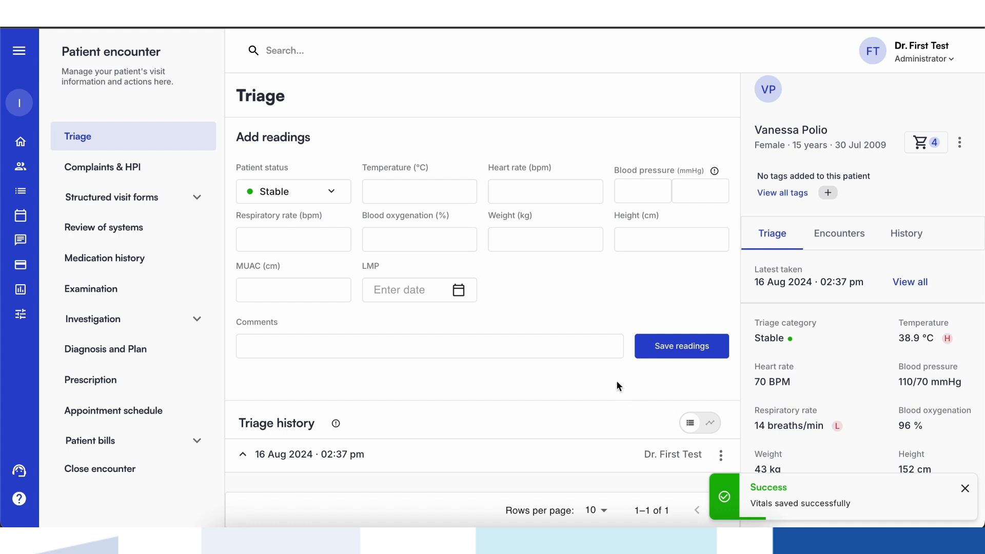
- Review the saved readings in the triage history and collapse the entry
{"action": "scroll", "coordinate": [617, 382], "scroll_direction": "down", "scroll_amount": 2}
{"action": "scroll", "coordinate": [616, 386], "scroll_direction": "down", "scroll_amount": 2}
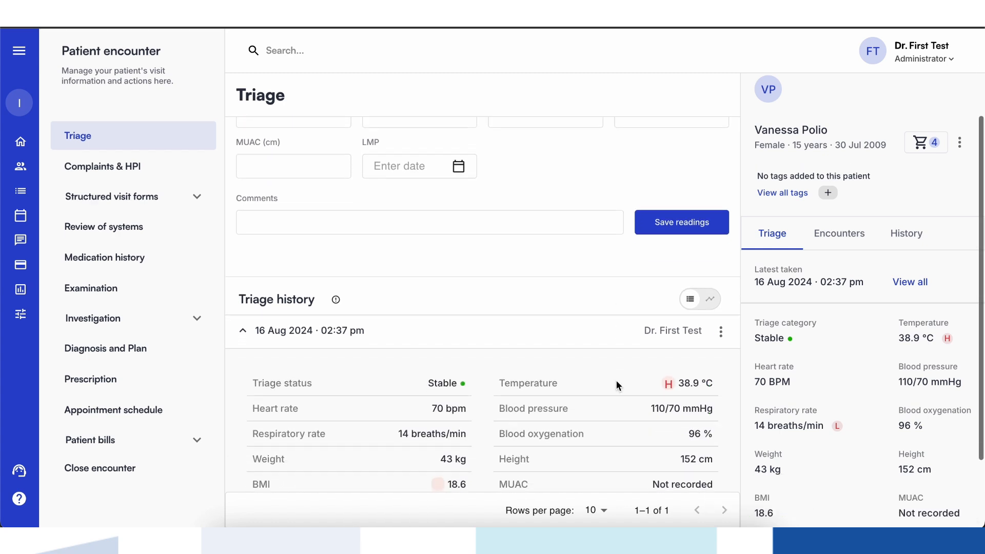
{"action": "scroll", "coordinate": [617, 380], "scroll_direction": "down", "scroll_amount": 1}
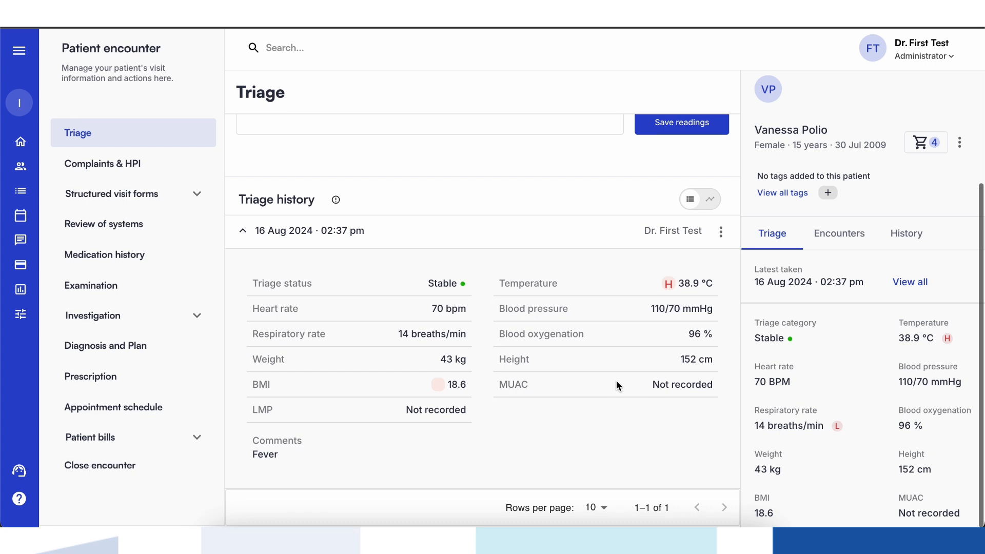
{"action": "left_click", "coordinate": [245, 233]}
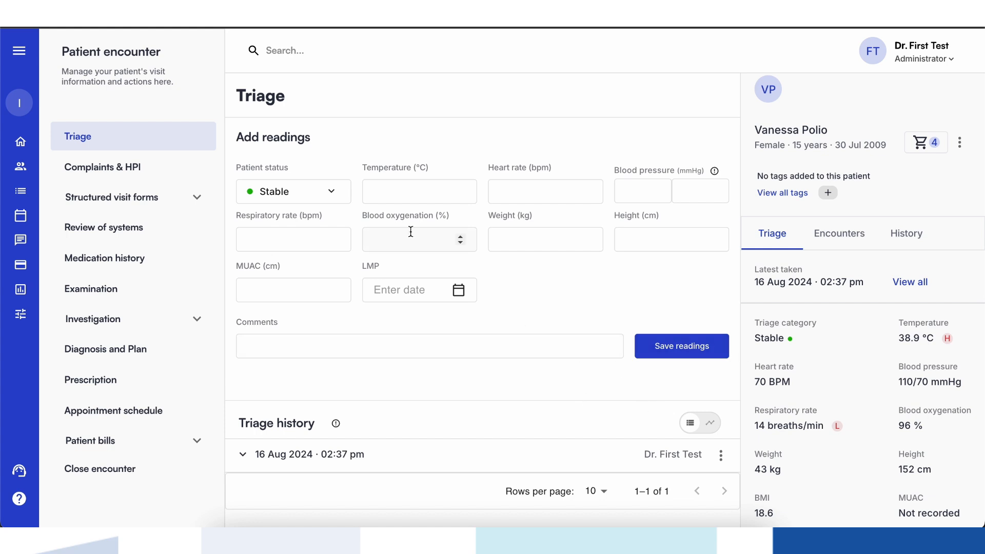
- In Complaints & HPI, mark the visit as not a follow-up and the patient as referred from a community unit
{"action": "left_click", "coordinate": [183, 173]}
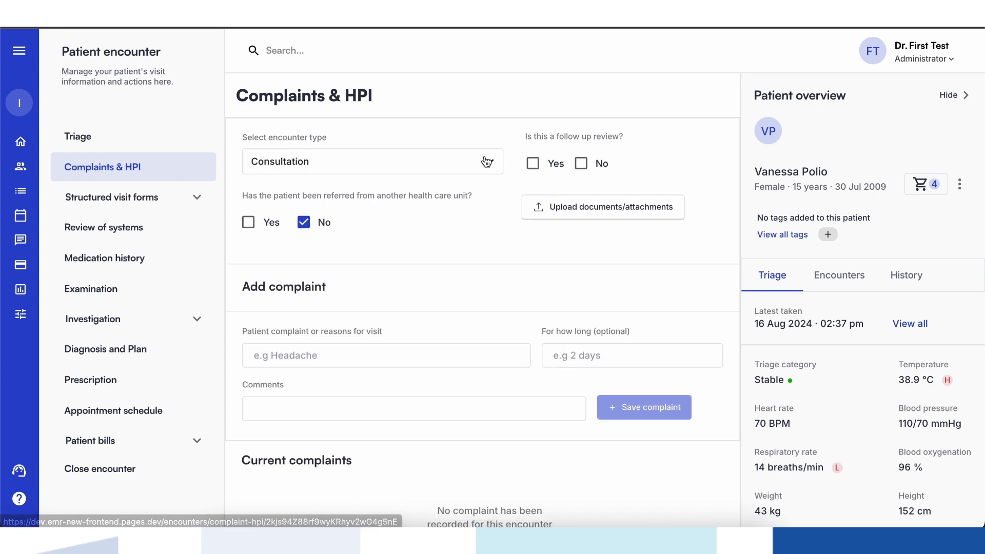
{"action": "left_click", "coordinate": [582, 164]}
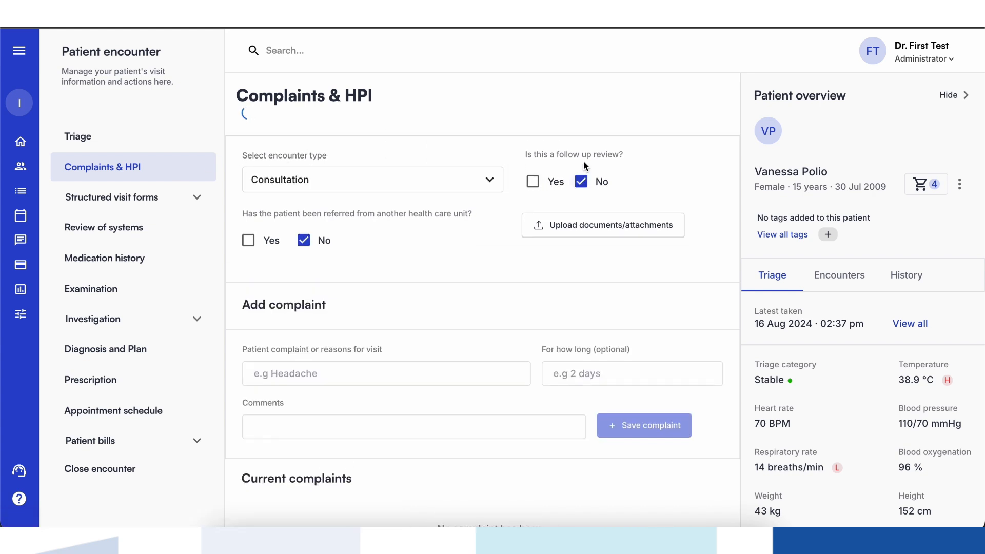
{"action": "left_click", "coordinate": [262, 238]}
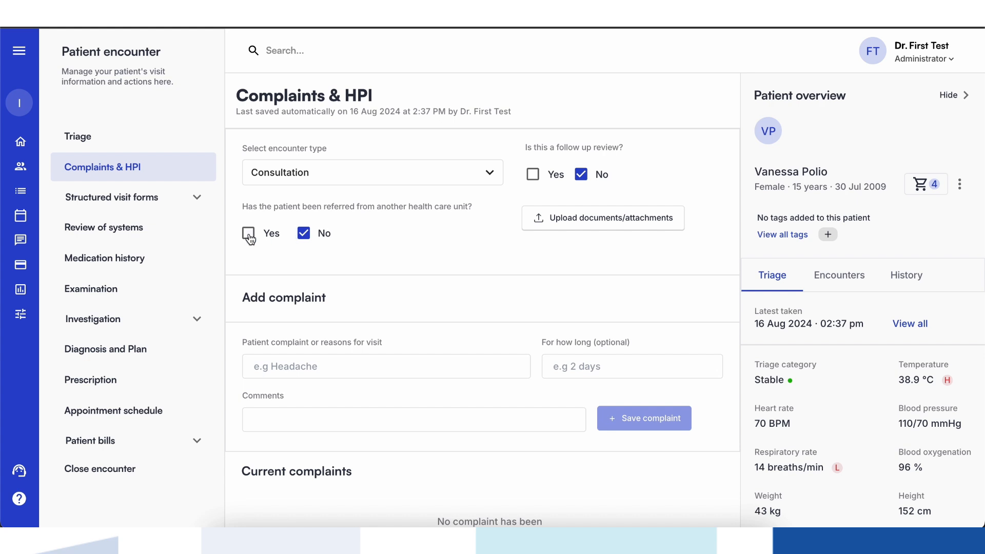
{"action": "left_click", "coordinate": [296, 289]}
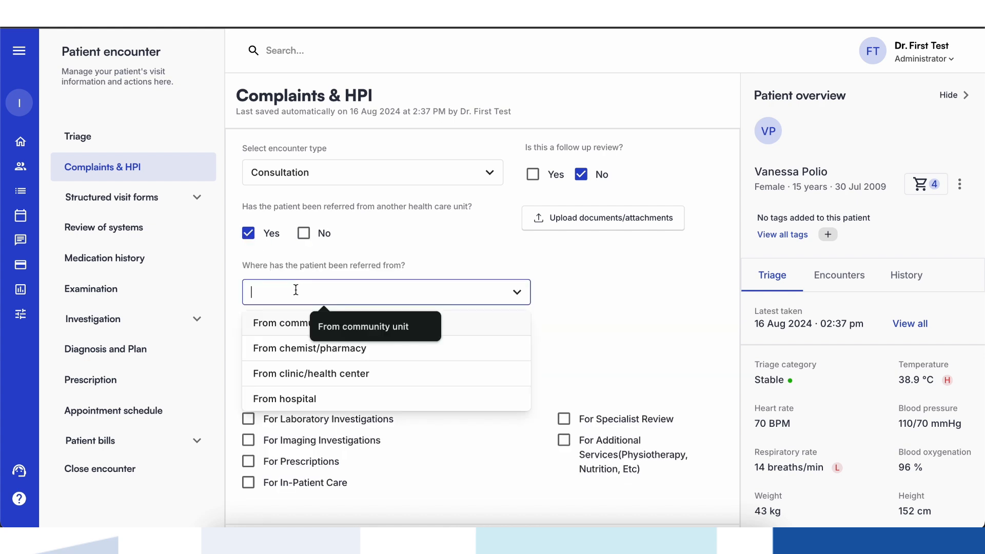
{"action": "left_click", "coordinate": [282, 333]}
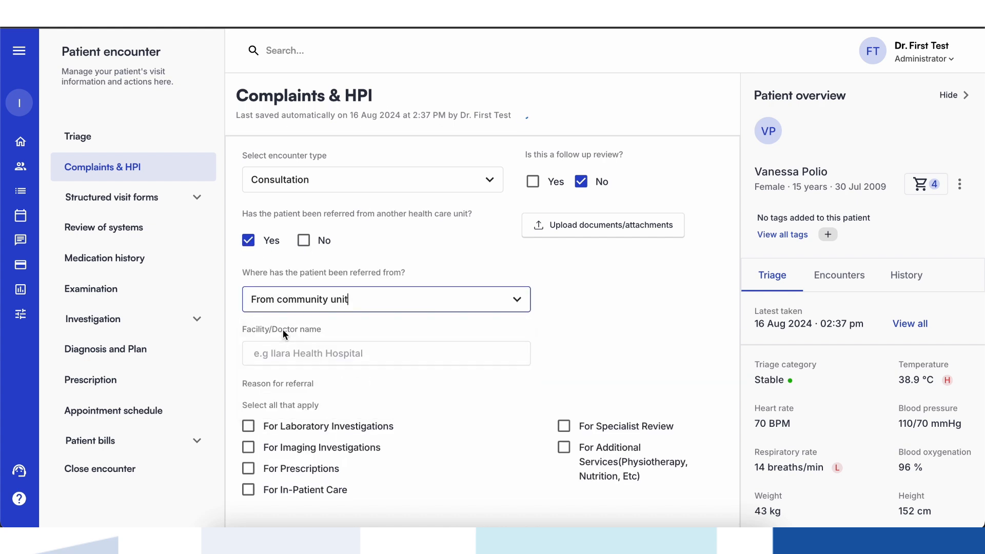
- Enter the referring doctor's name and select For Laboratory Investigations as the reason for referral
{"action": "left_click", "coordinate": [285, 354]}
{"action": "type", "text": "Dr. Nathan"}
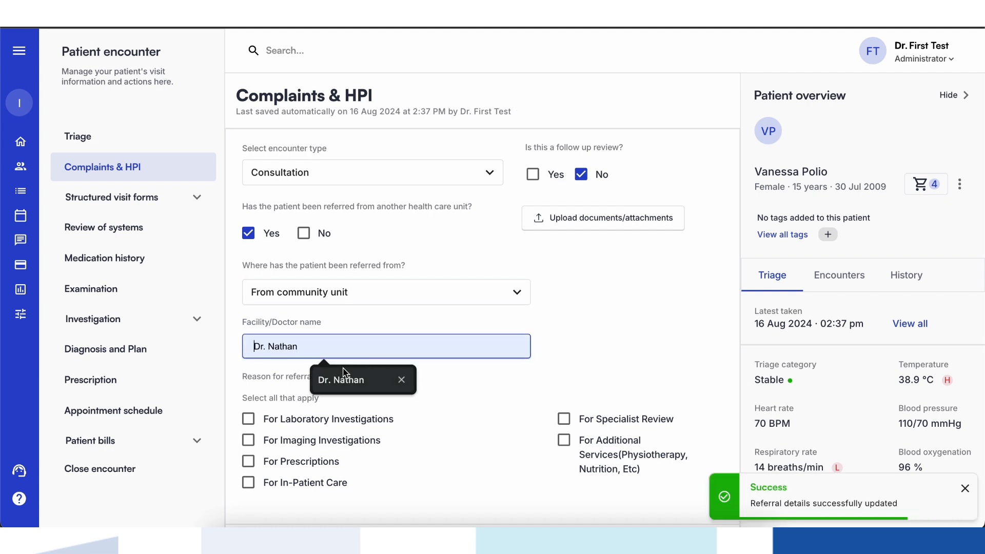
{"action": "scroll", "coordinate": [340, 395], "scroll_direction": "down", "scroll_amount": 2}
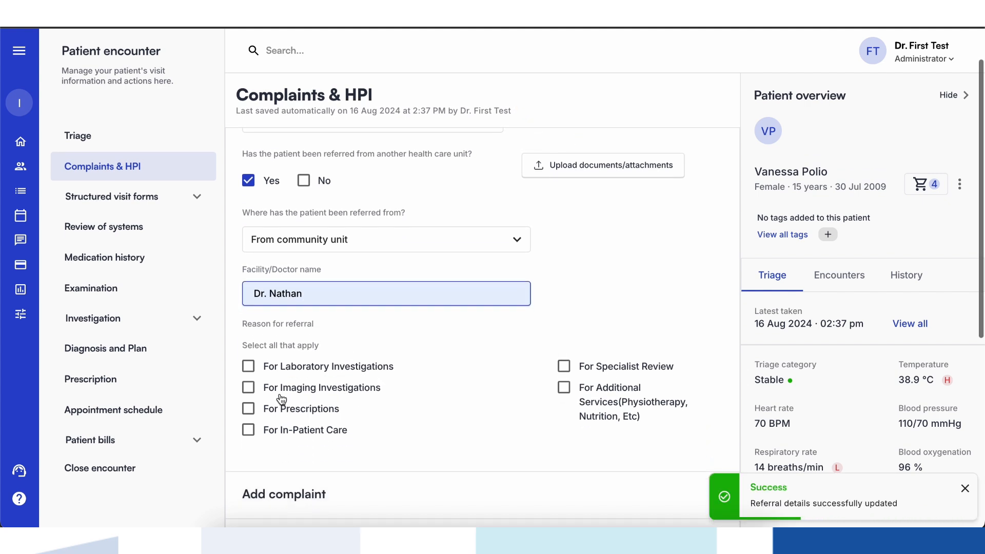
{"action": "left_click", "coordinate": [249, 373]}
- Fill in the complaint as "Strep throat" lasting 3 days with the comment "swollen glands"
{"action": "scroll", "coordinate": [271, 385], "scroll_direction": "down", "scroll_amount": 8}
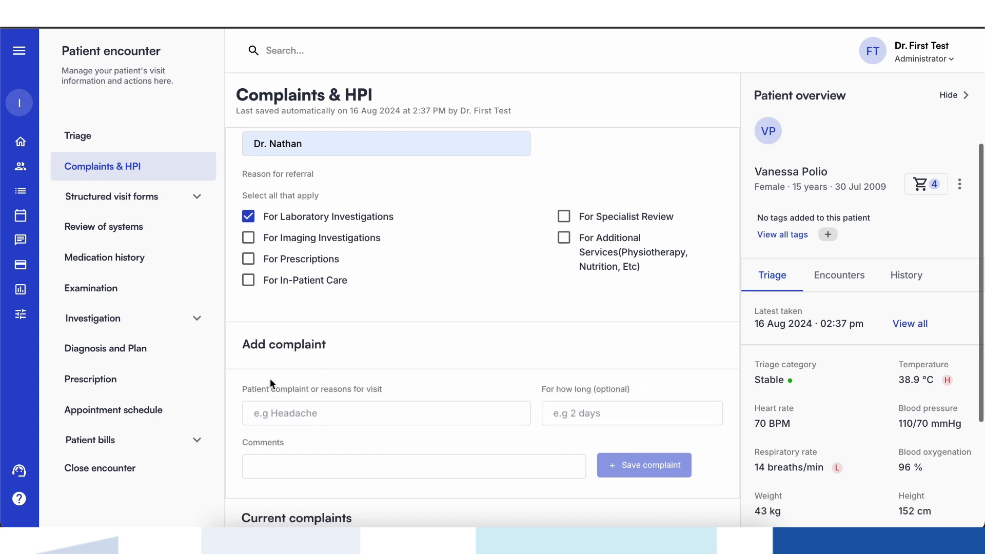
{"action": "left_click", "coordinate": [272, 390]}
{"action": "left_click", "coordinate": [318, 452]}
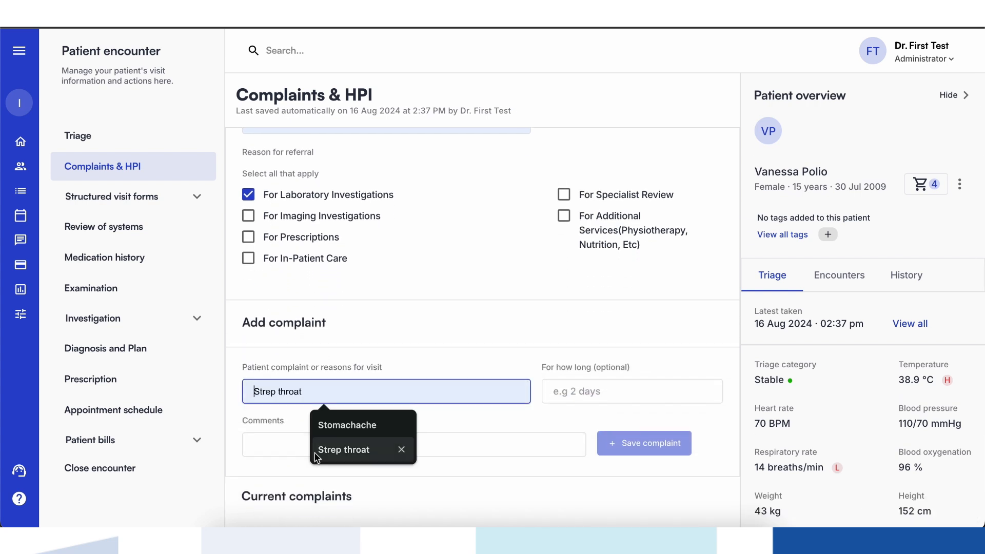
{"action": "left_click", "coordinate": [572, 400]}
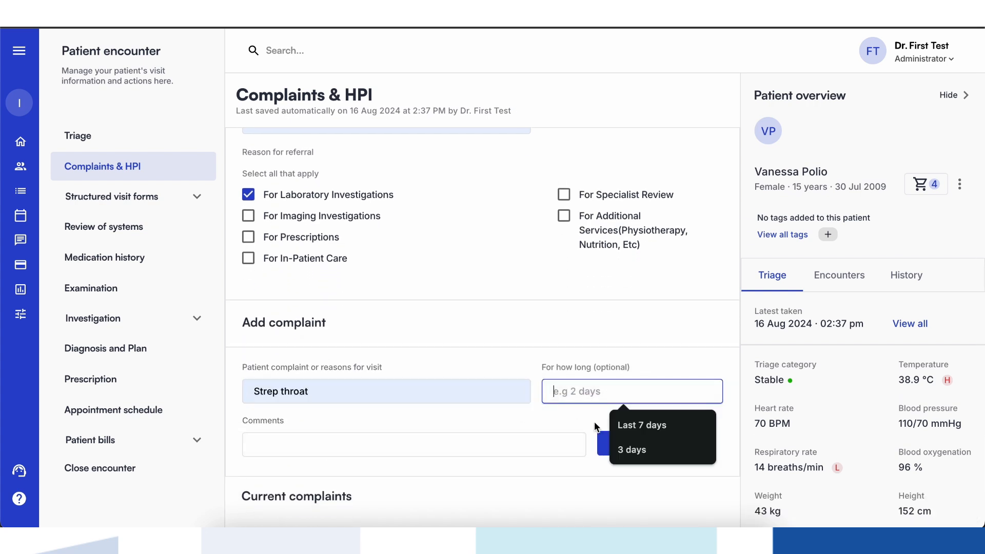
{"action": "left_click", "coordinate": [630, 451]}
{"action": "left_click", "coordinate": [527, 445]}
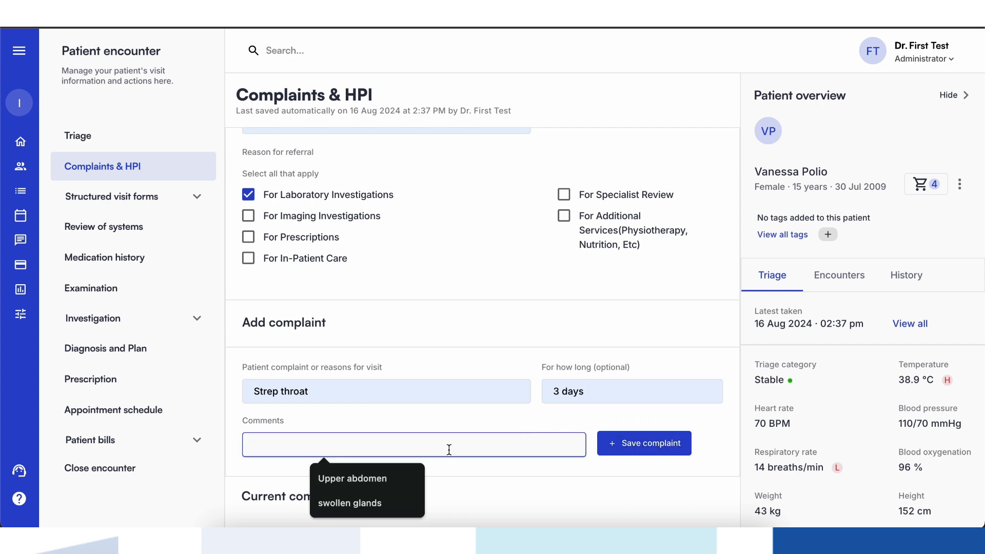
{"action": "left_click", "coordinate": [333, 503]}
- Record in the HPI a 15-year-old female's 2-day history of worsening sore throat, fever (102°F), difficulty swallowing and tender swollen glands, without cough or nasal congestion
{"action": "scroll", "coordinate": [391, 498], "scroll_direction": "down", "scroll_amount": 3}
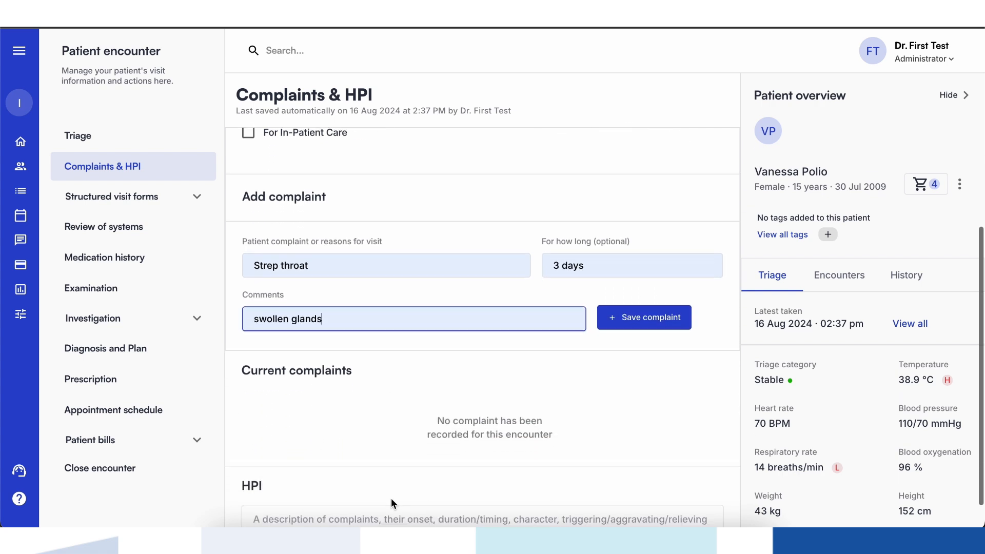
{"action": "left_click", "coordinate": [340, 480]}
{"action": "type", "text": "A 15-year-old female presents with a 2-day history of progressively worsening sore throat, fever (102°F), difficulty swallowing, and tender swollen glands, with no cough or nasal congestion."}
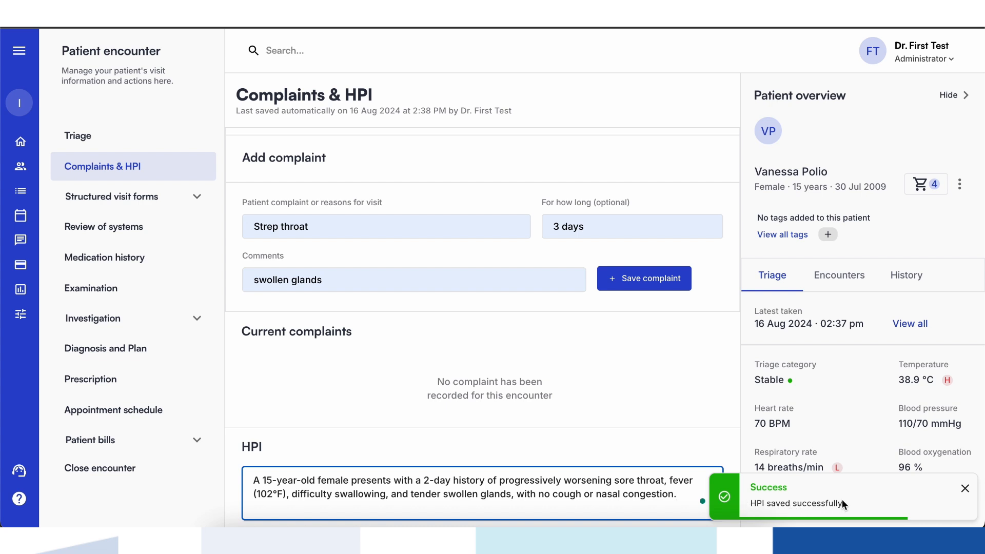
- Close the patient's encounter and have a follow-up message sent tonight
{"action": "scroll", "coordinate": [684, 359], "scroll_direction": "up", "scroll_amount": 1}
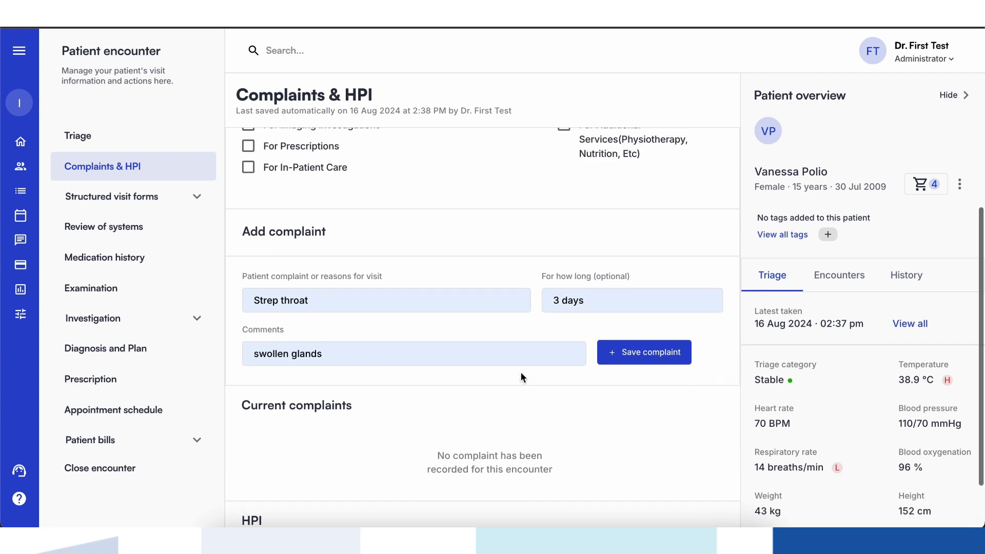
{"action": "scroll", "coordinate": [521, 372], "scroll_direction": "up", "scroll_amount": 5}
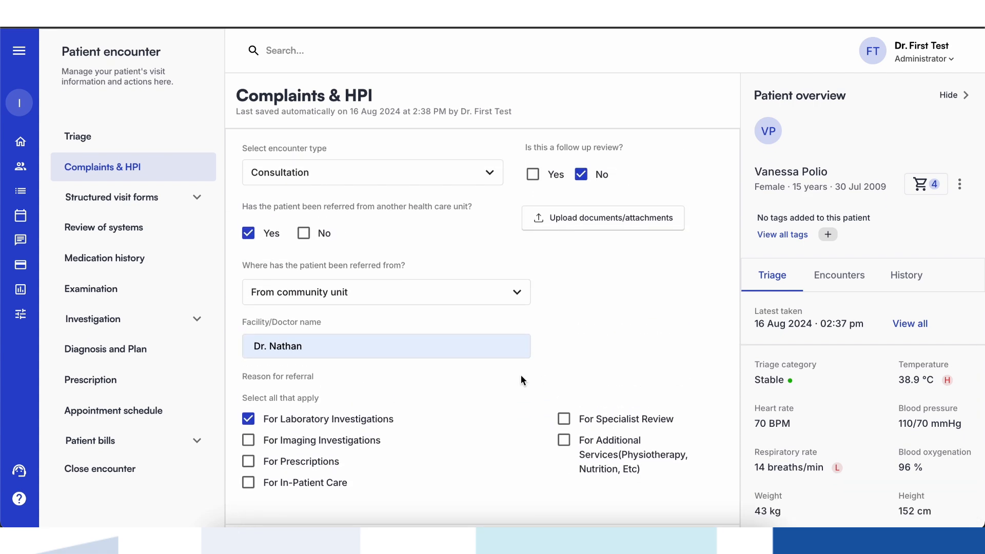
{"action": "left_click", "coordinate": [190, 472]}
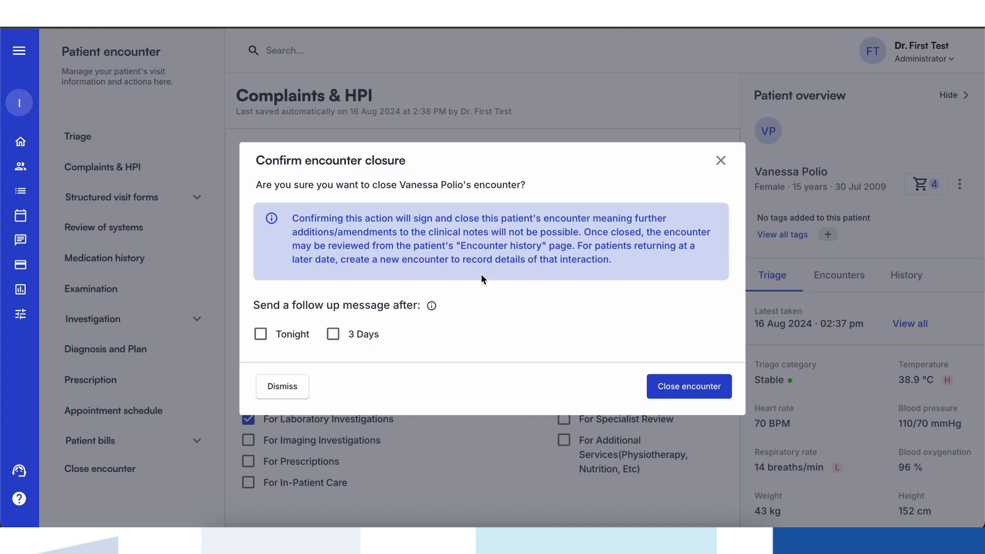
{"action": "left_click", "coordinate": [266, 338]}
{"action": "left_click", "coordinate": [668, 388]}
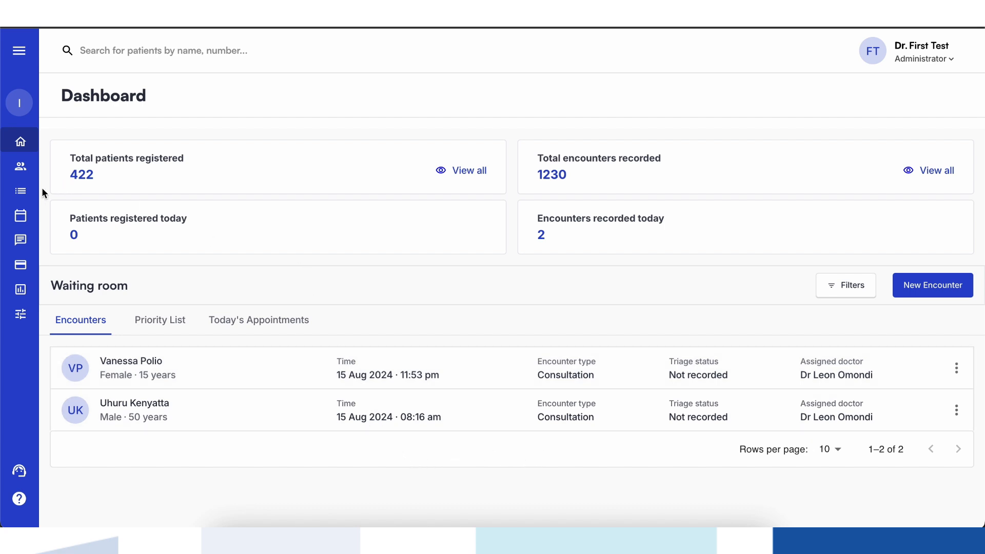
- Open the closed 16 Aug 2024, 02:35 pm encounter from the encounter list and review its triage history
{"action": "left_click", "coordinate": [22, 193]}
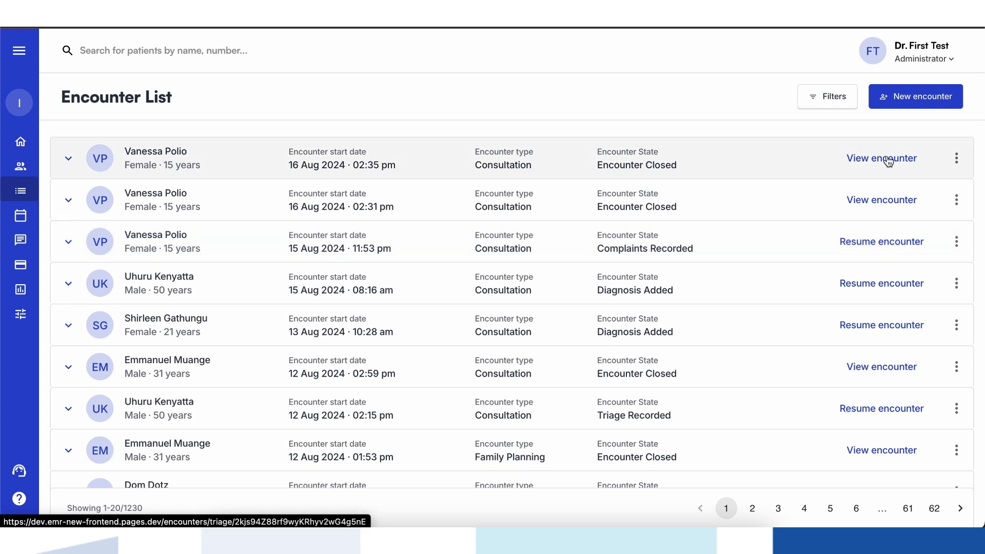
{"action": "left_click", "coordinate": [888, 160]}
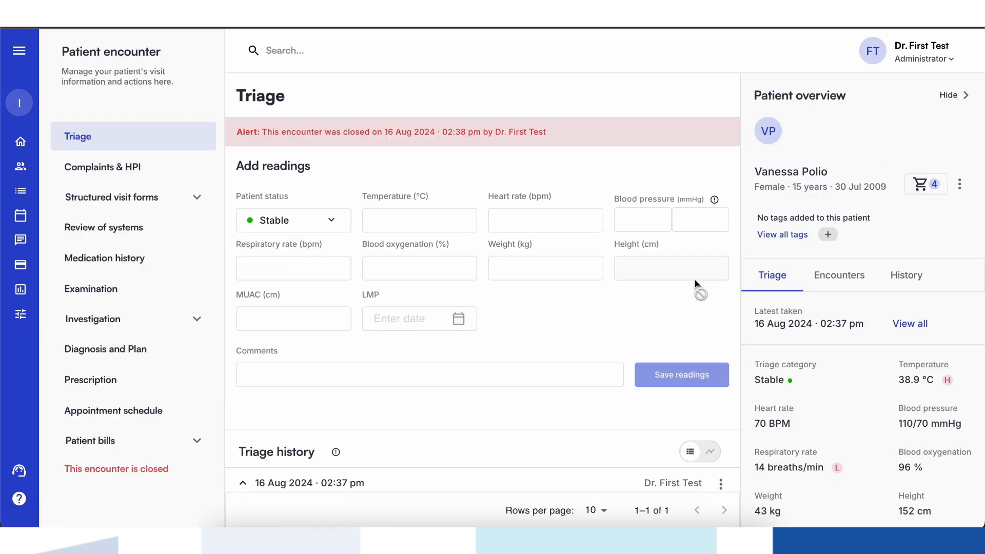
{"action": "scroll", "coordinate": [675, 322], "scroll_direction": "down", "scroll_amount": 3}
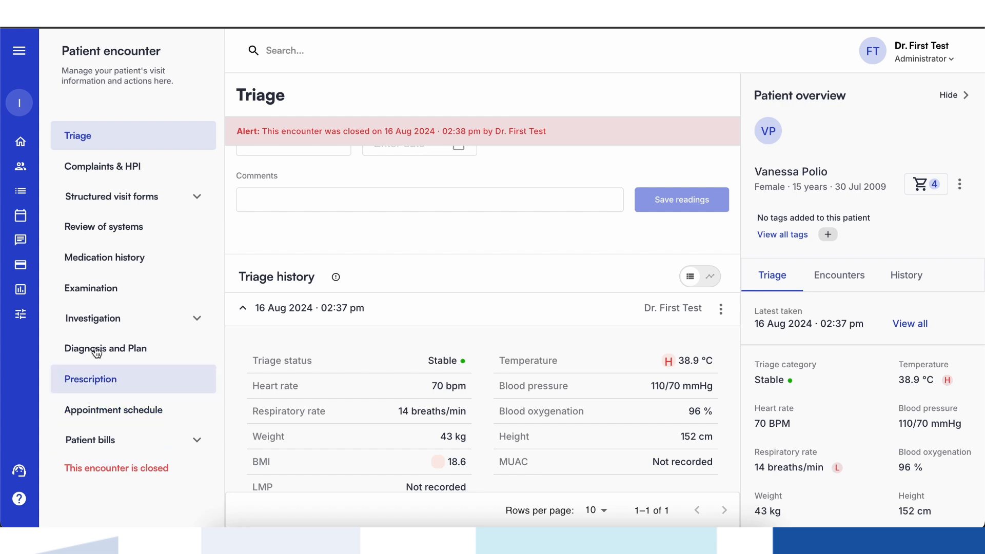
- Review the patient's encounter history, checking the closed and open encounters, and return to the encounter list
{"action": "left_click", "coordinate": [20, 190]}
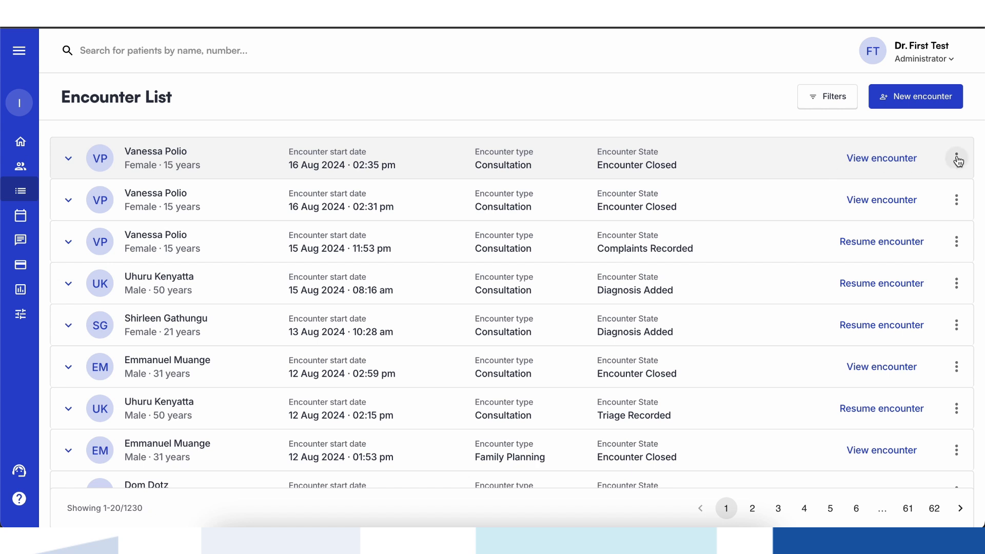
{"action": "left_click", "coordinate": [957, 159]}
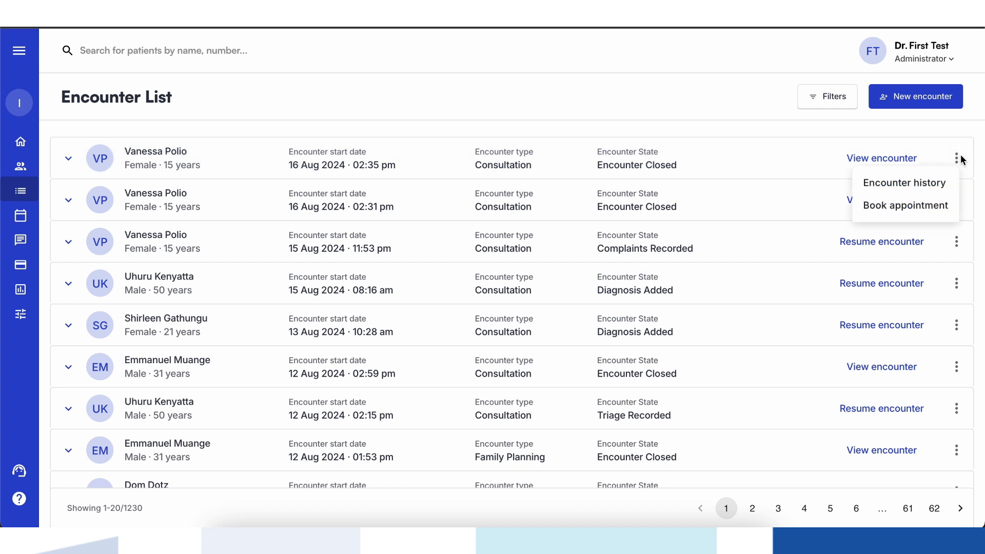
{"action": "left_click", "coordinate": [921, 192]}
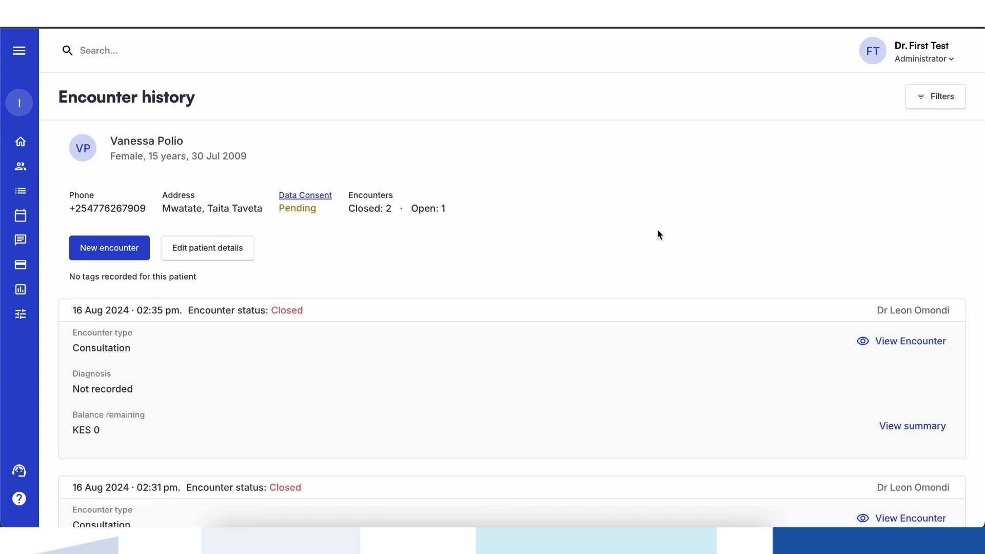
{"action": "scroll", "coordinate": [489, 331], "scroll_direction": "down", "scroll_amount": 3}
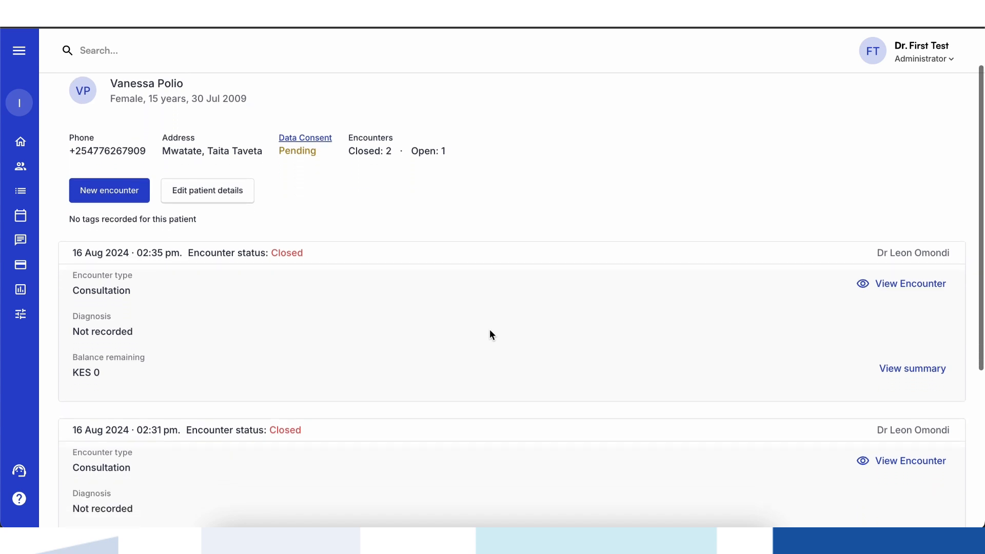
{"action": "scroll", "coordinate": [489, 331], "scroll_direction": "down", "scroll_amount": 2}
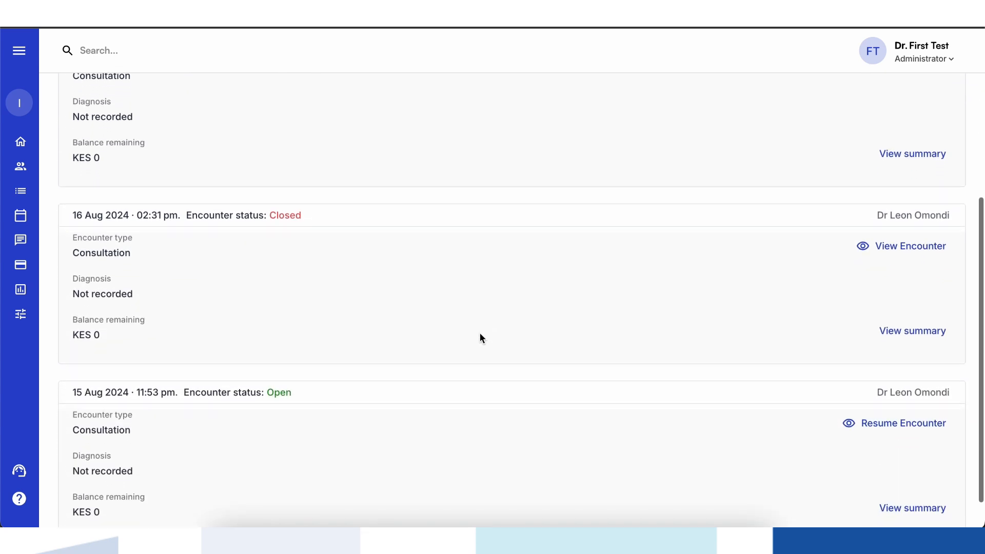
{"action": "scroll", "coordinate": [480, 334], "scroll_direction": "down", "scroll_amount": 1}
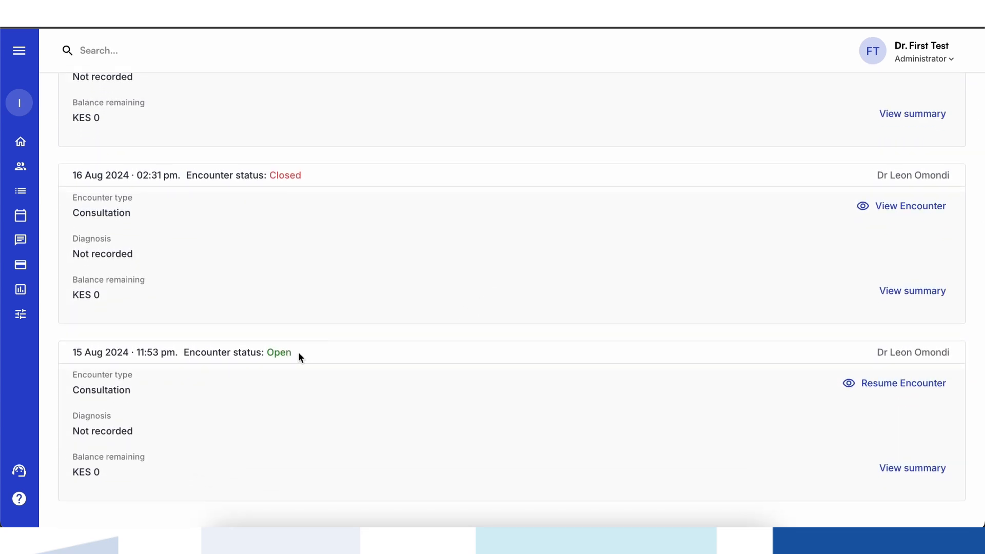
{"action": "scroll", "coordinate": [291, 353], "scroll_direction": "up", "scroll_amount": 1}
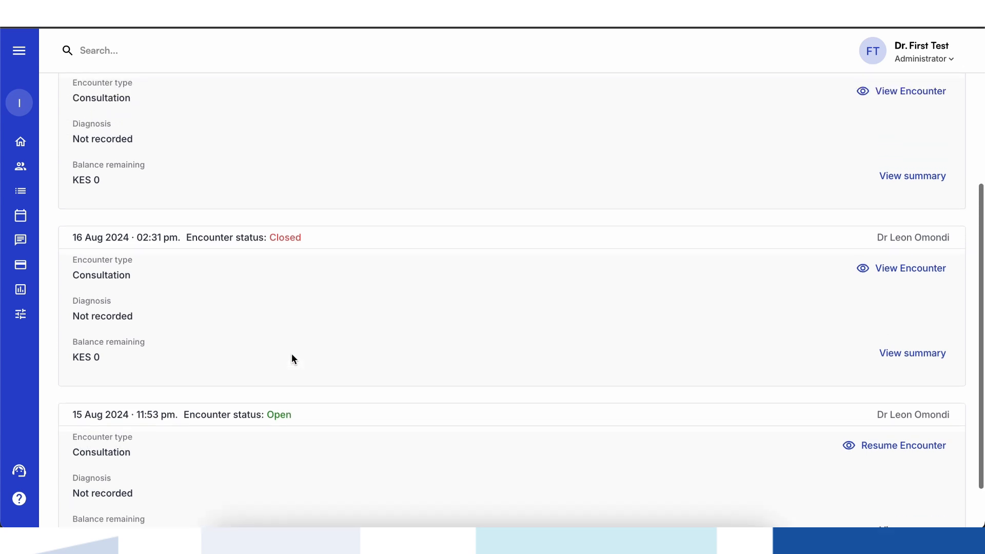
{"action": "scroll", "coordinate": [295, 236], "scroll_direction": "up", "scroll_amount": 4}
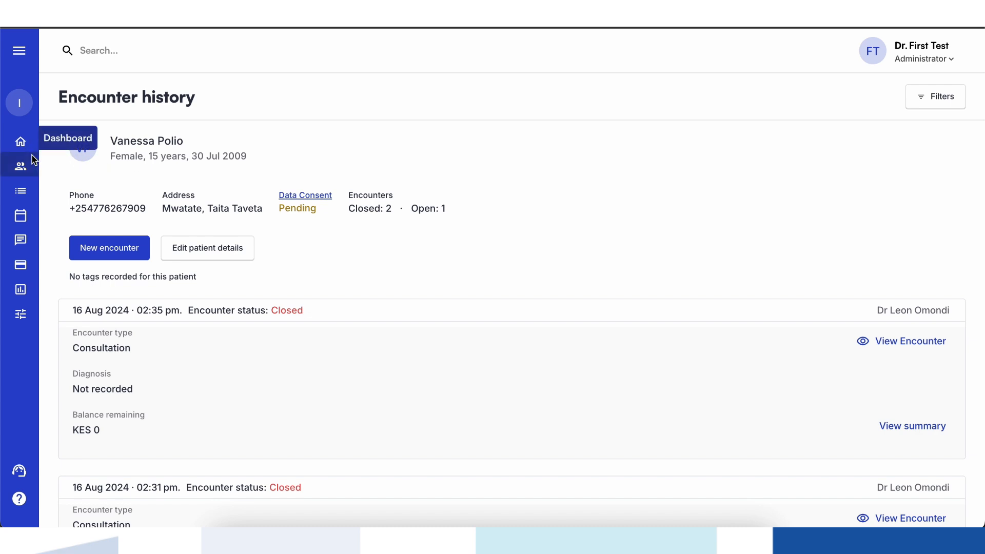
{"action": "left_click", "coordinate": [21, 190]}
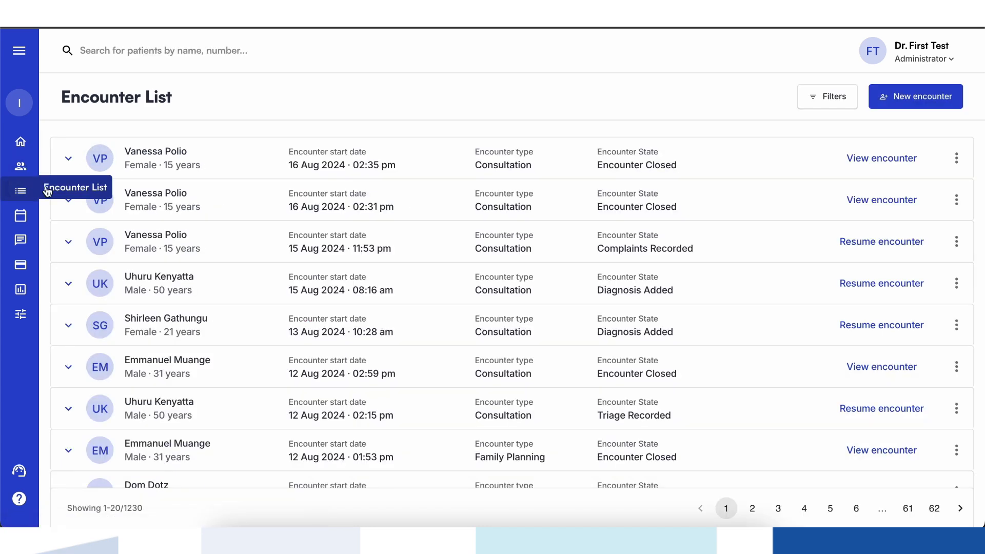